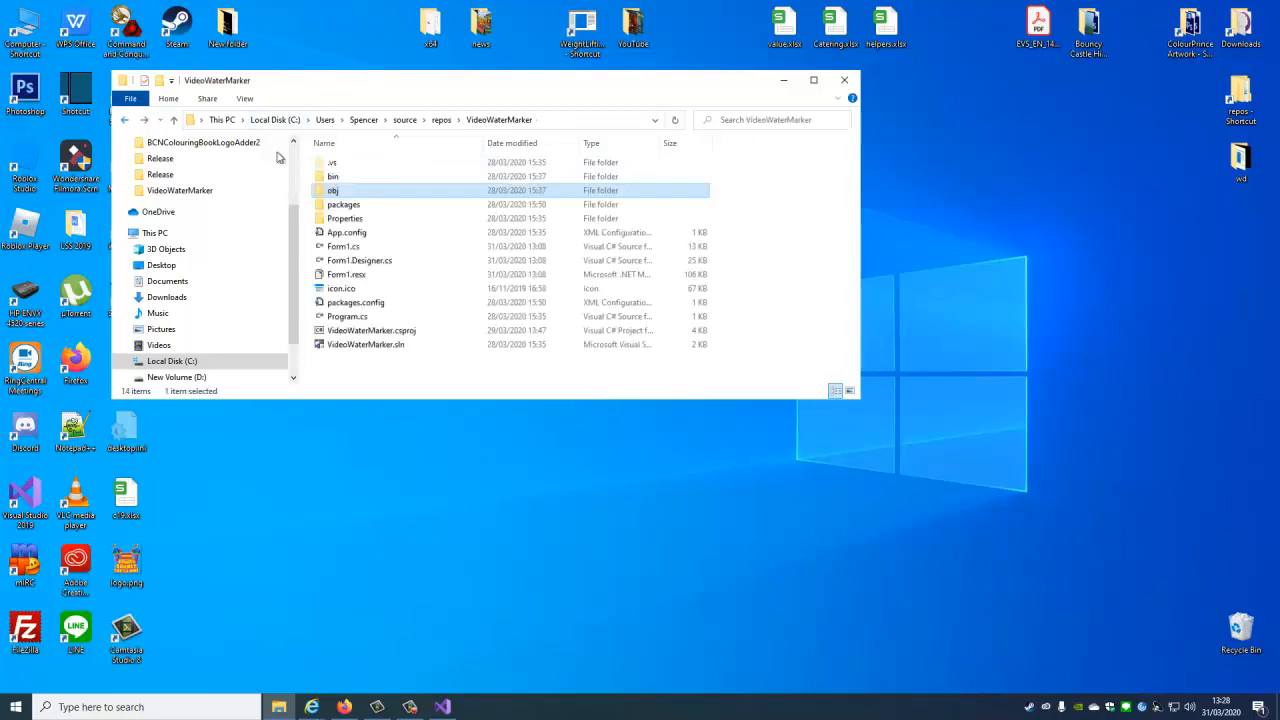
Launch VideoWaterMarker.exe from the project's bin\Release folder, minimize the folder window and reposition the program window.
{"action": "double_click", "coordinate": [343, 177]}
{"action": "double_click", "coordinate": [343, 177]}
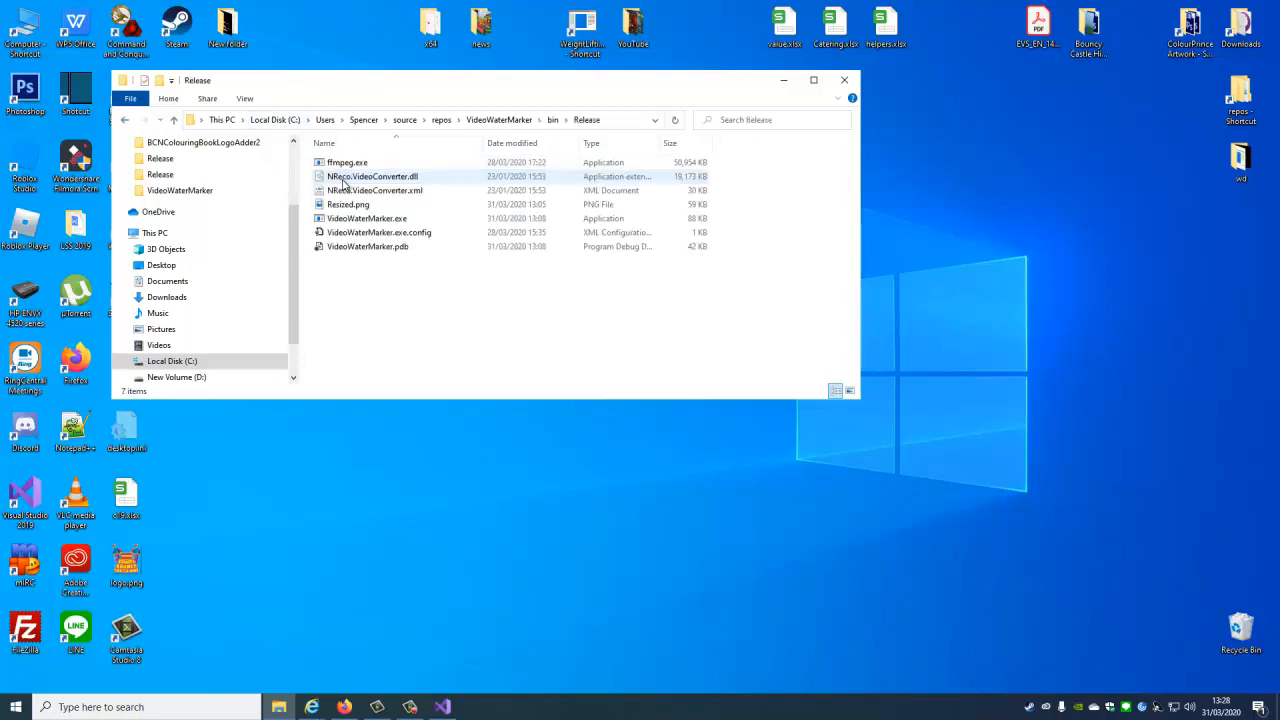
{"action": "double_click", "coordinate": [400, 218]}
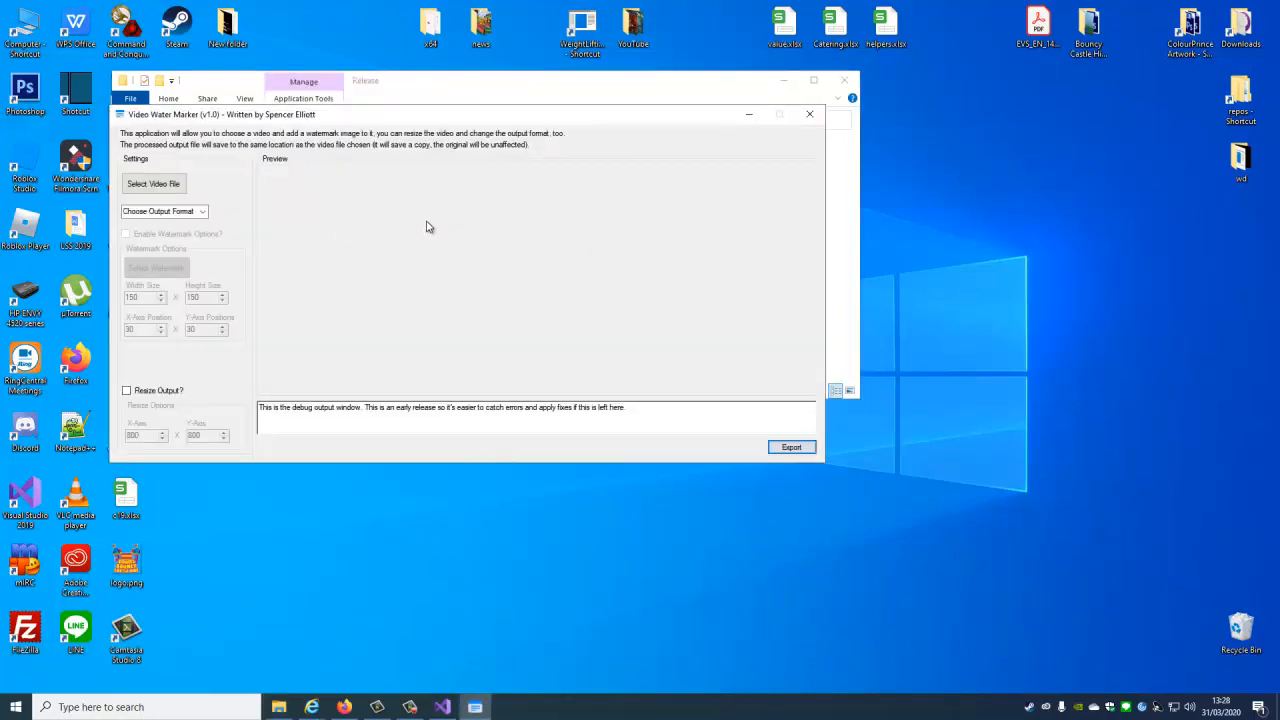
{"action": "left_click", "coordinate": [784, 80]}
{"action": "left_click_drag", "start_coordinate": [539, 118], "coordinate": [668, 125]}
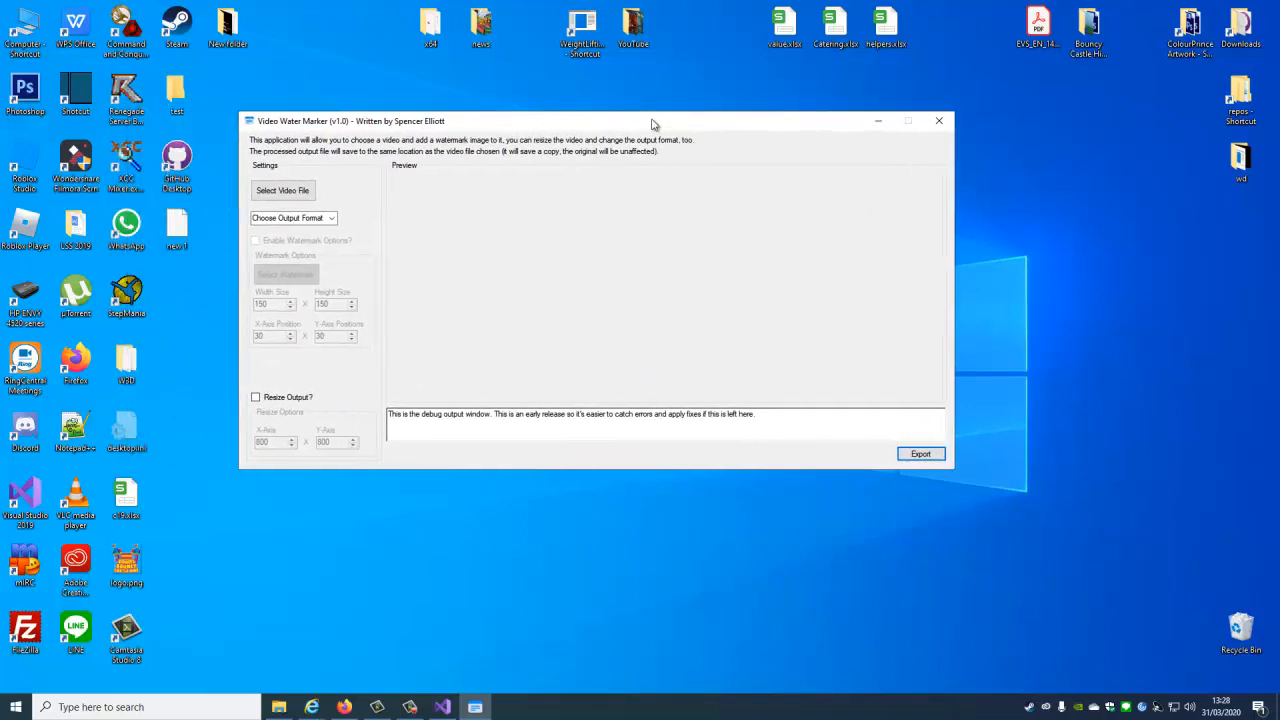
Load video-1563107747.mp4 from the Downloads folder as the video to watermark.
{"action": "left_click", "coordinate": [306, 196]}
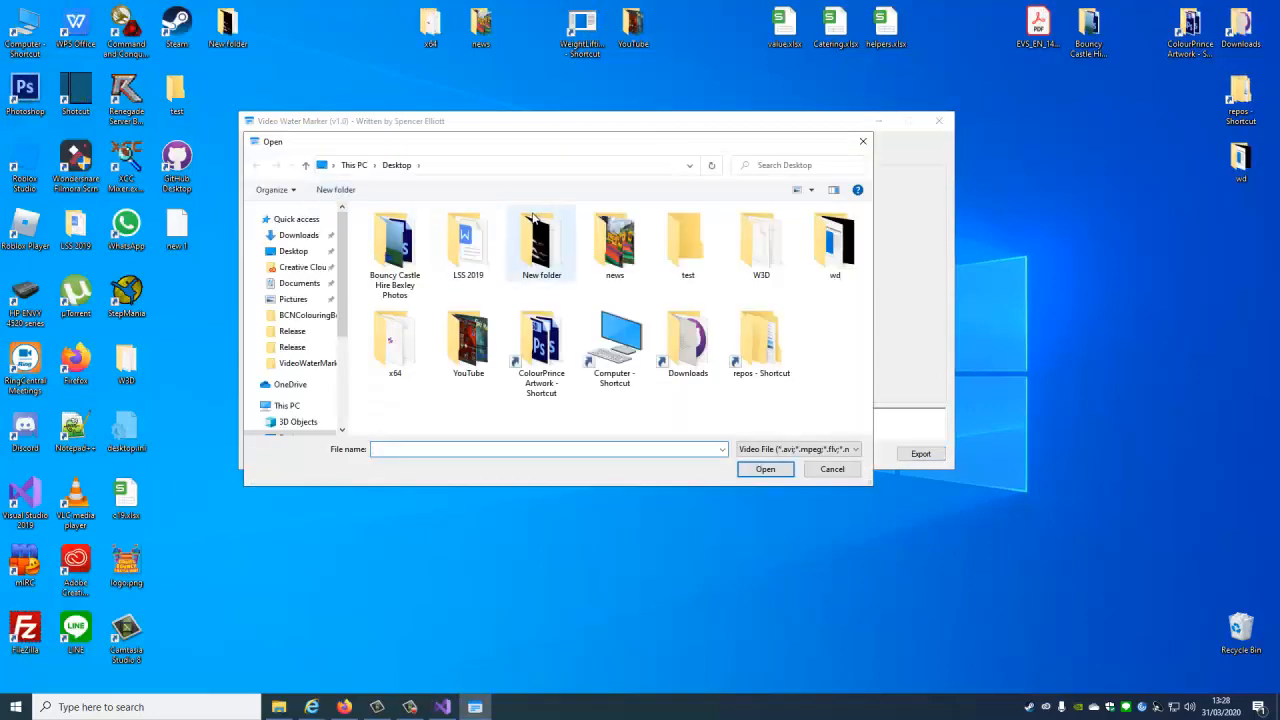
{"action": "double_click", "coordinate": [688, 336]}
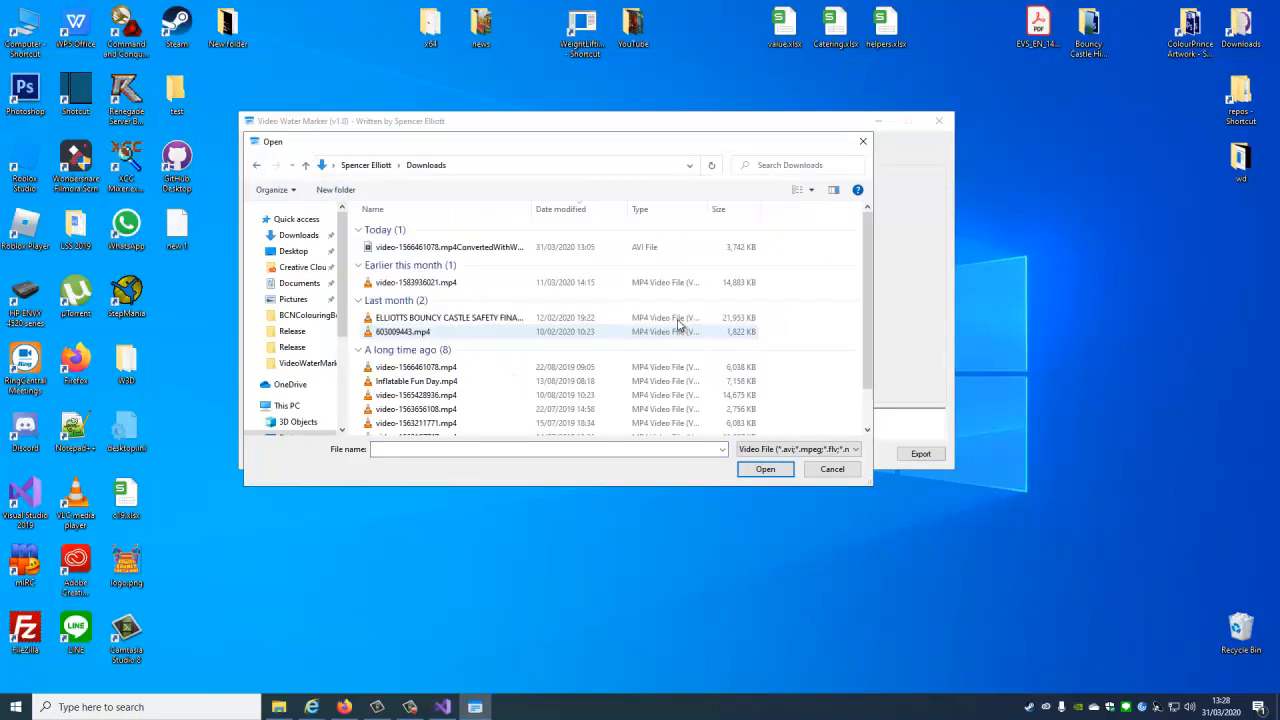
{"action": "scroll", "coordinate": [518, 308], "scroll_direction": "down", "scroll_amount": 1}
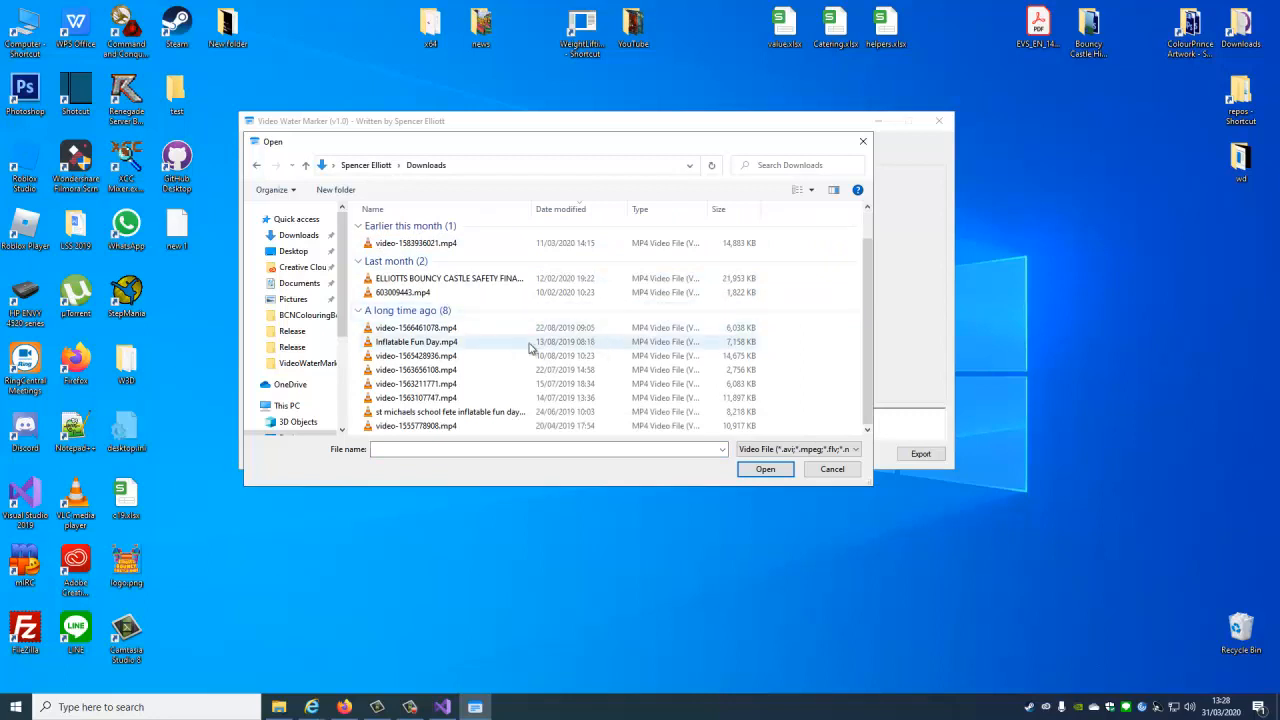
{"action": "left_click", "coordinate": [415, 398]}
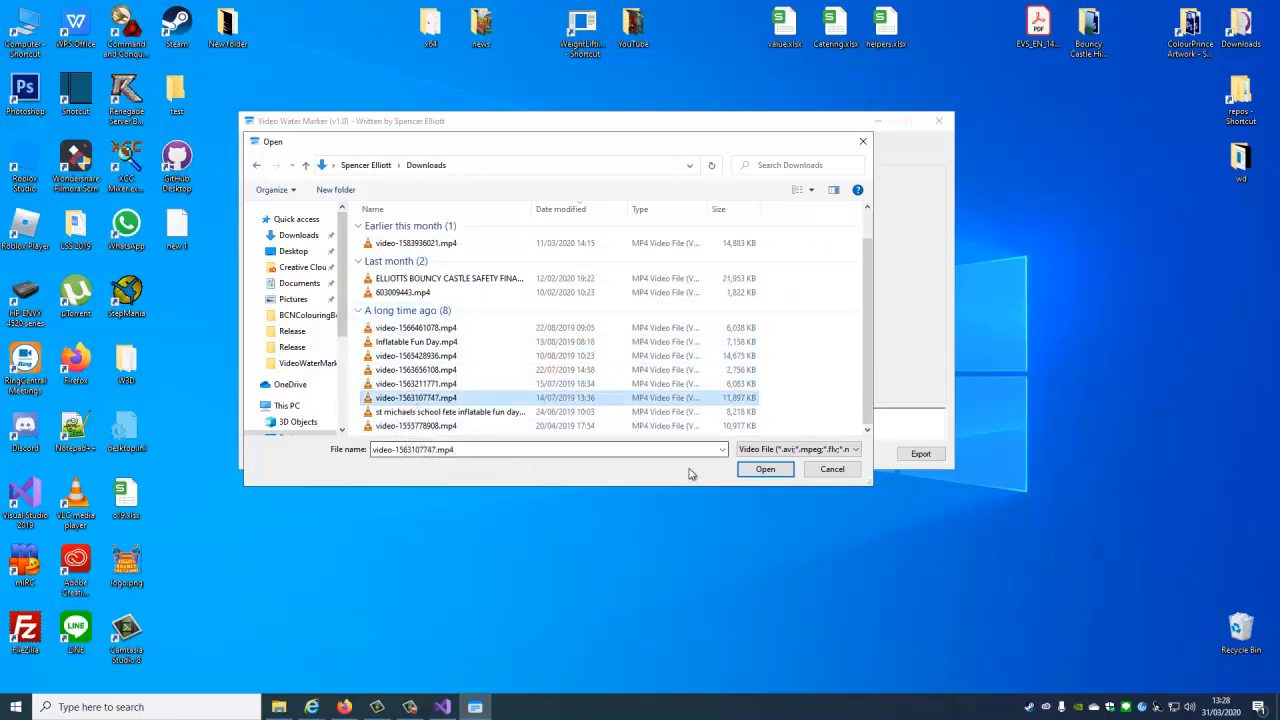
{"action": "left_click", "coordinate": [763, 469]}
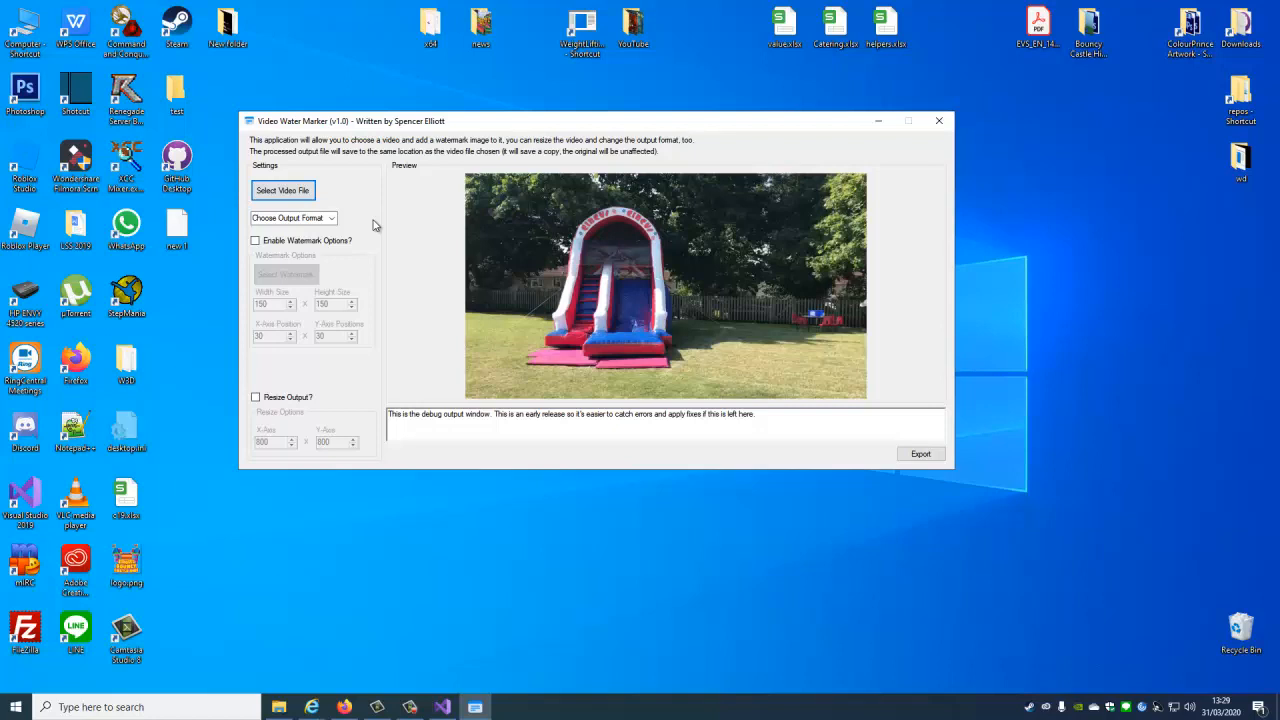
Examine the available output formats without choosing one.
{"action": "left_click", "coordinate": [328, 218]}
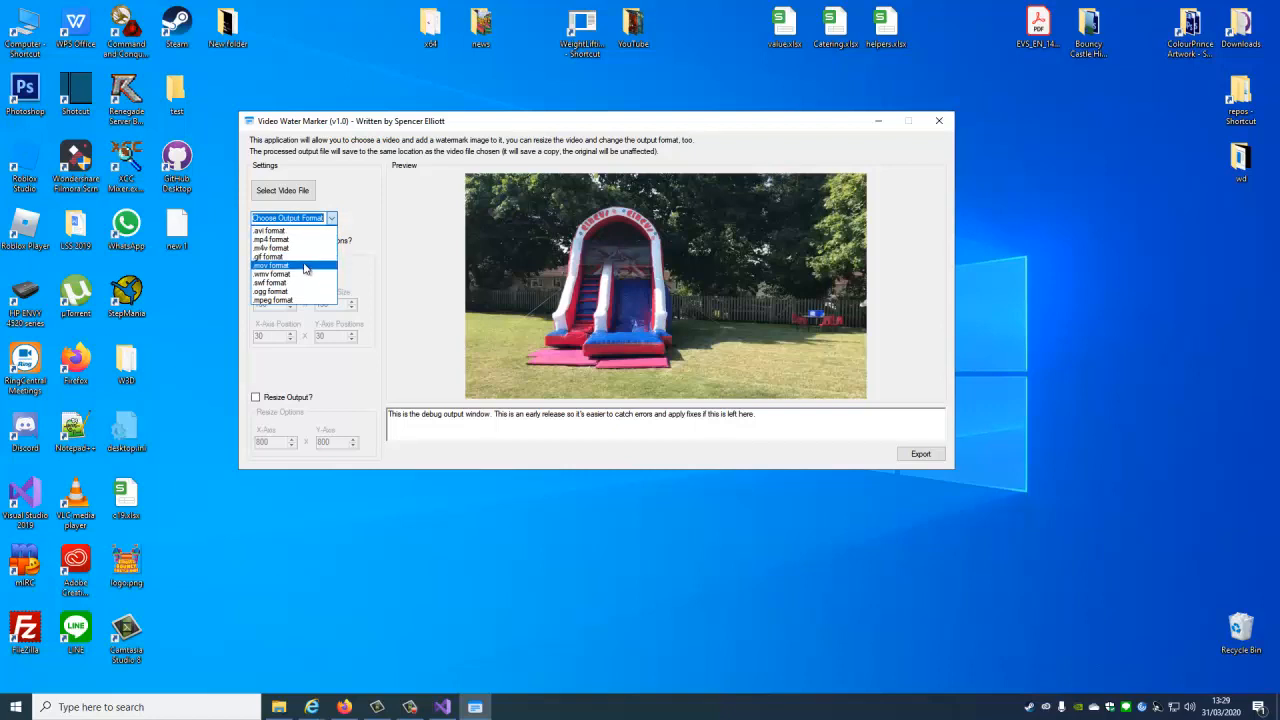
{"action": "left_click", "coordinate": [373, 215]}
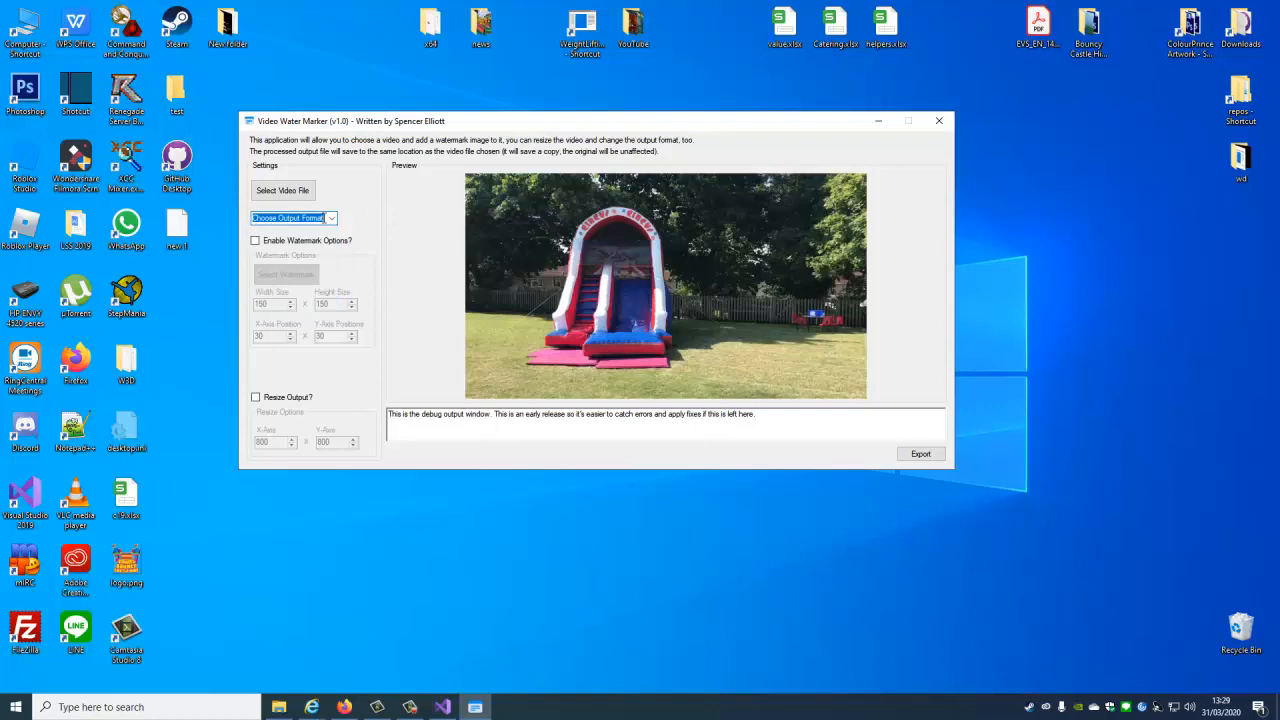
{"action": "left_click", "coordinate": [331, 219]}
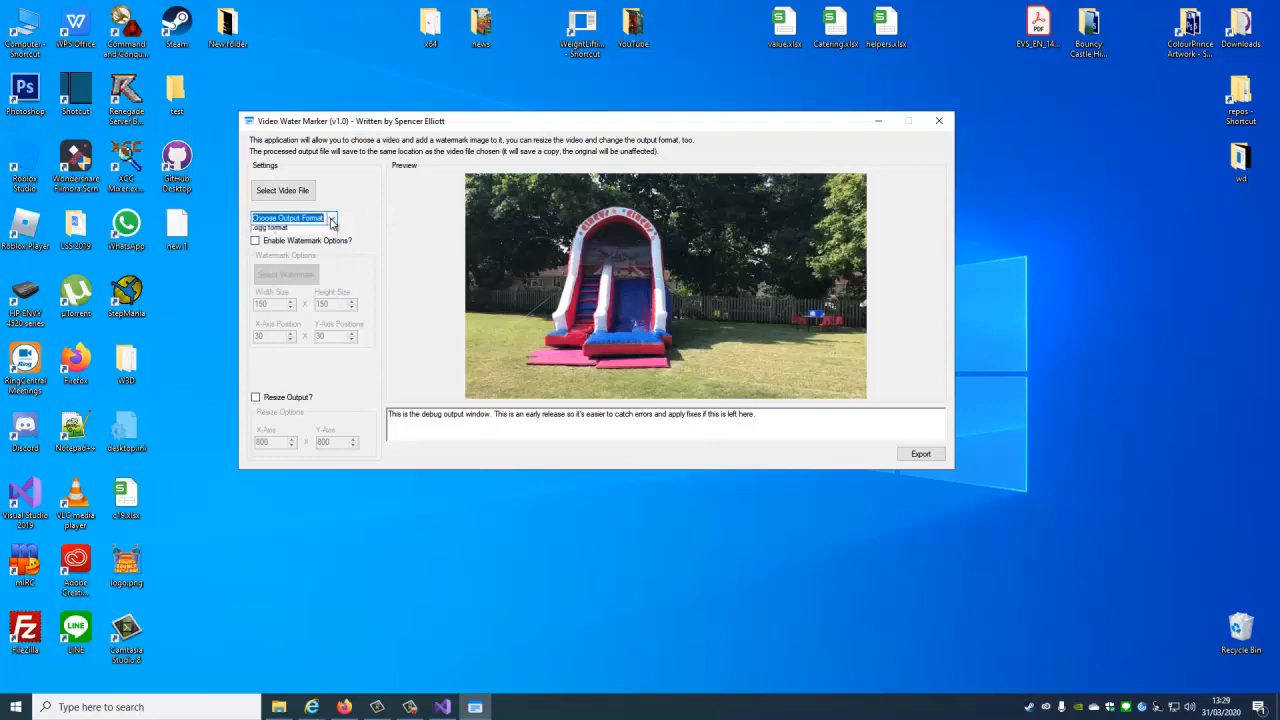
{"action": "left_click", "coordinate": [384, 219]}
Enable the watermark options and load logo.png from the Desktop as the watermark image.
{"action": "left_click", "coordinate": [286, 244]}
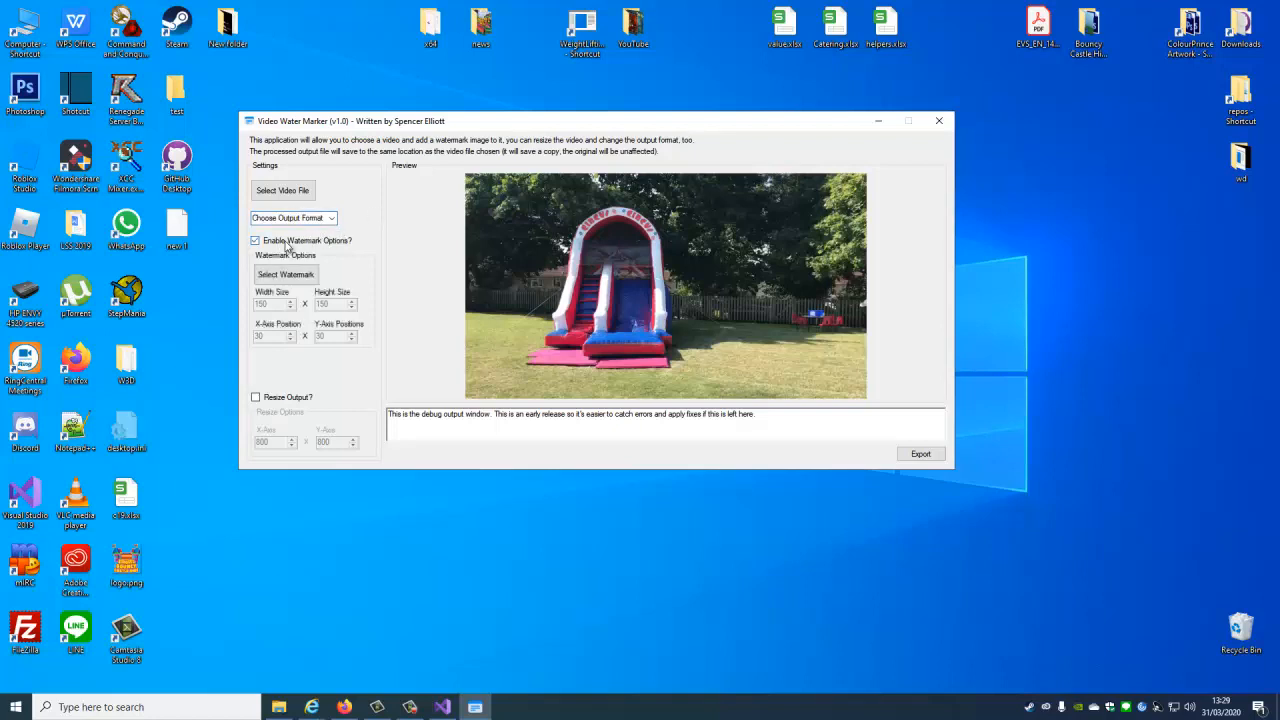
{"action": "left_click", "coordinate": [288, 276]}
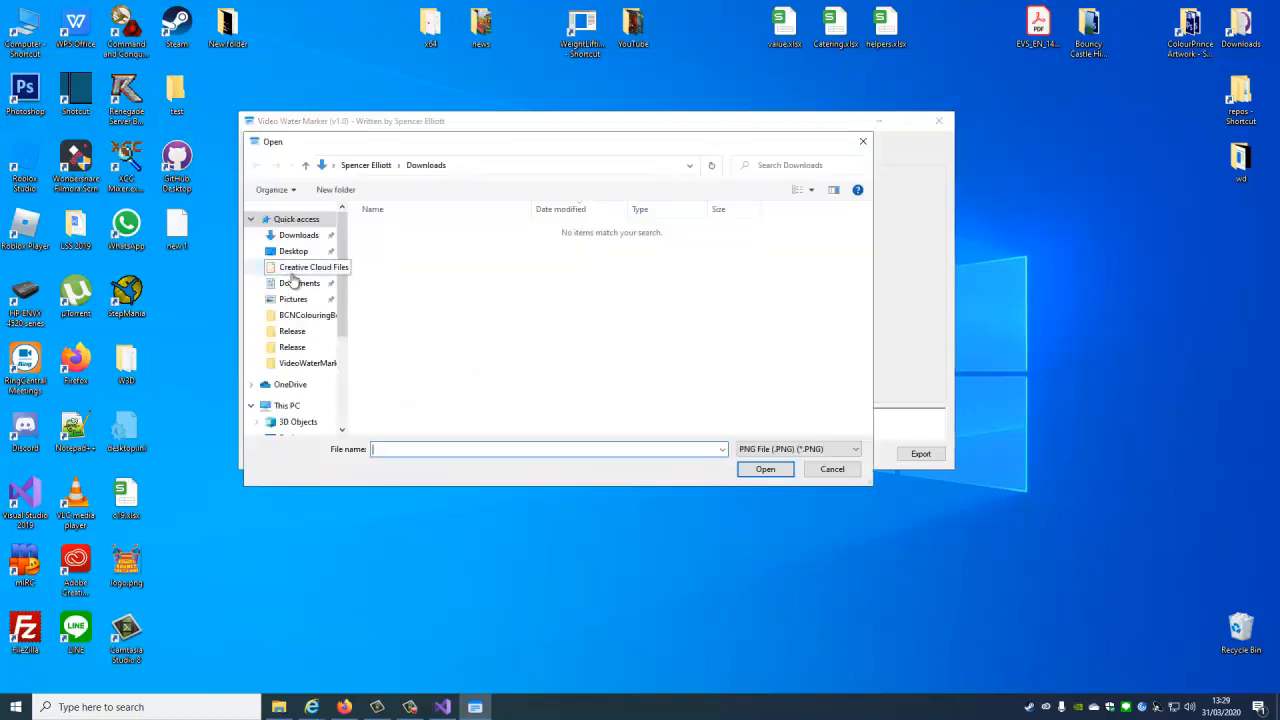
{"action": "left_click", "coordinate": [291, 251]}
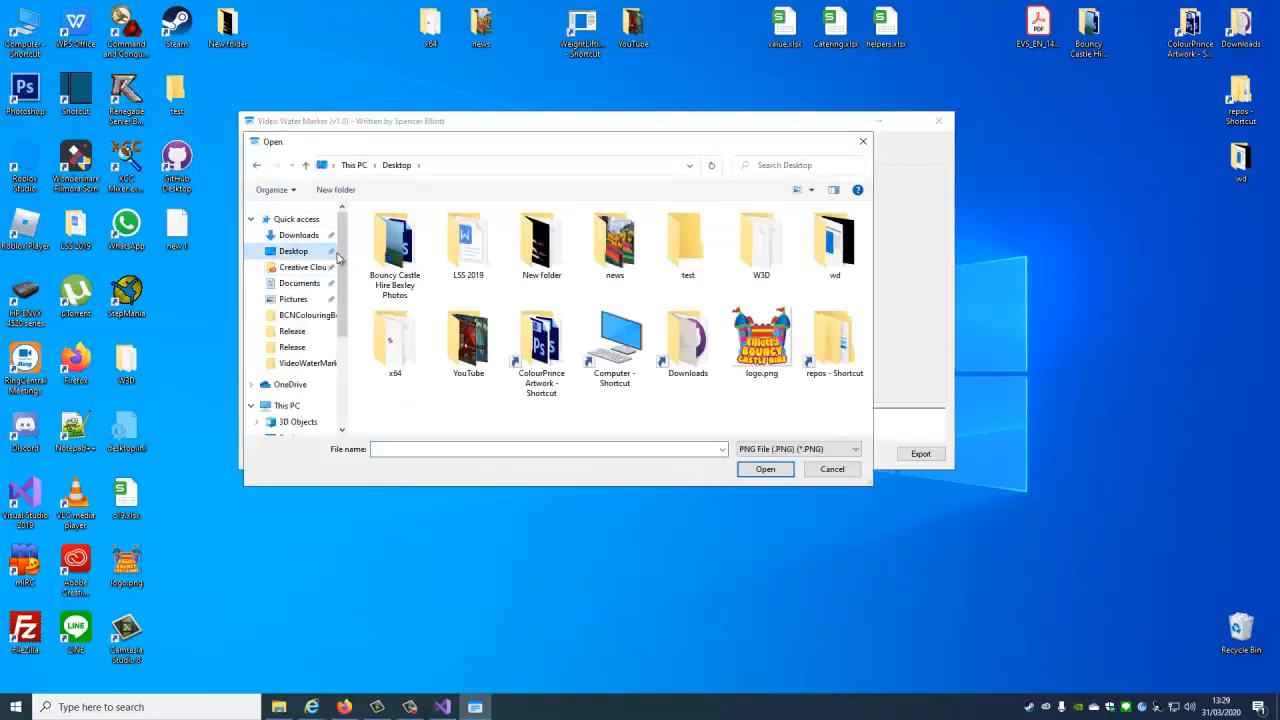
{"action": "left_click", "coordinate": [757, 320]}
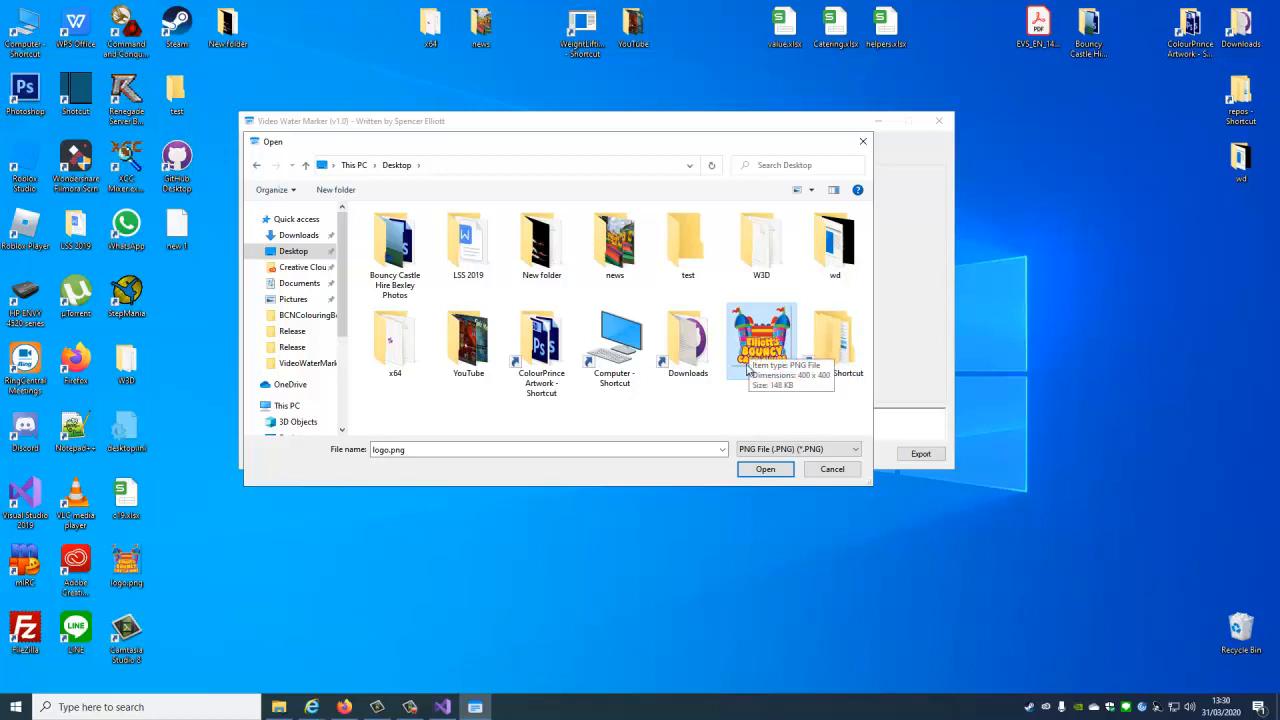
{"action": "left_click", "coordinate": [763, 471]}
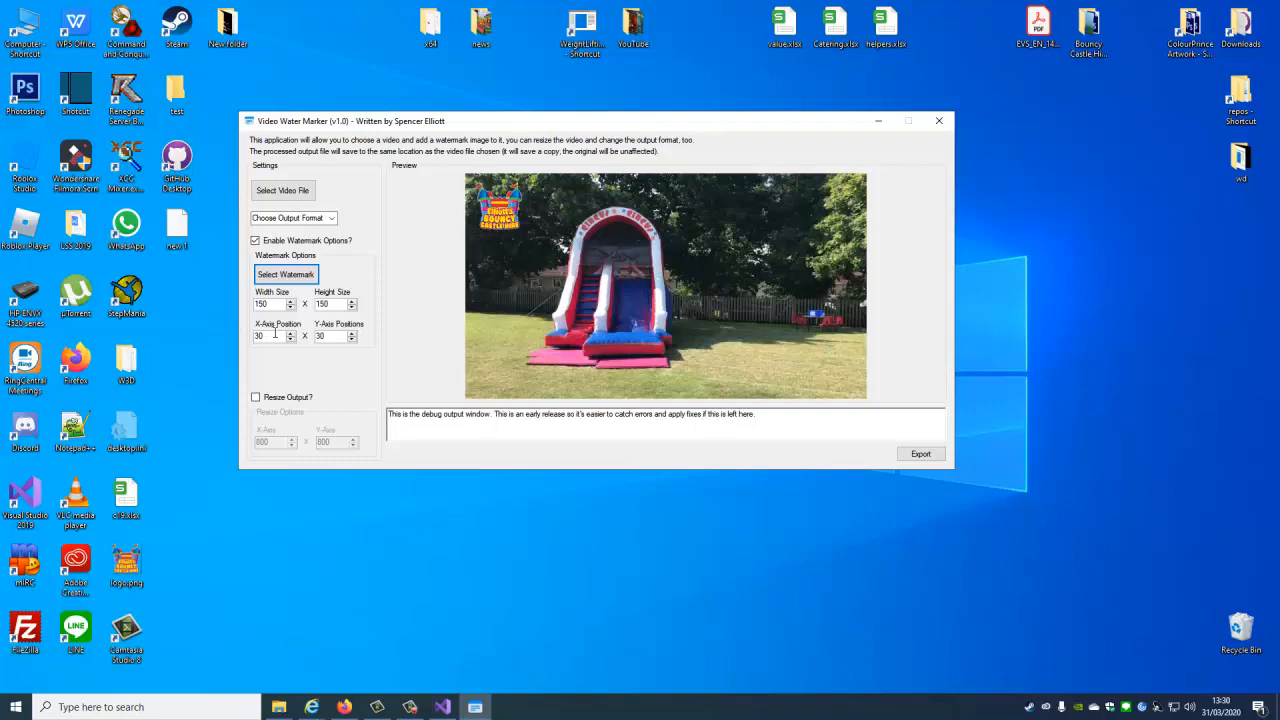
Set the watermark's width and height to 300.
{"action": "left_click_drag", "start_coordinate": [264, 304], "coordinate": [250, 304]}
{"action": "type", "text": "300"}
{"action": "key", "text": "Tab"}
{"action": "type", "text": "300"}
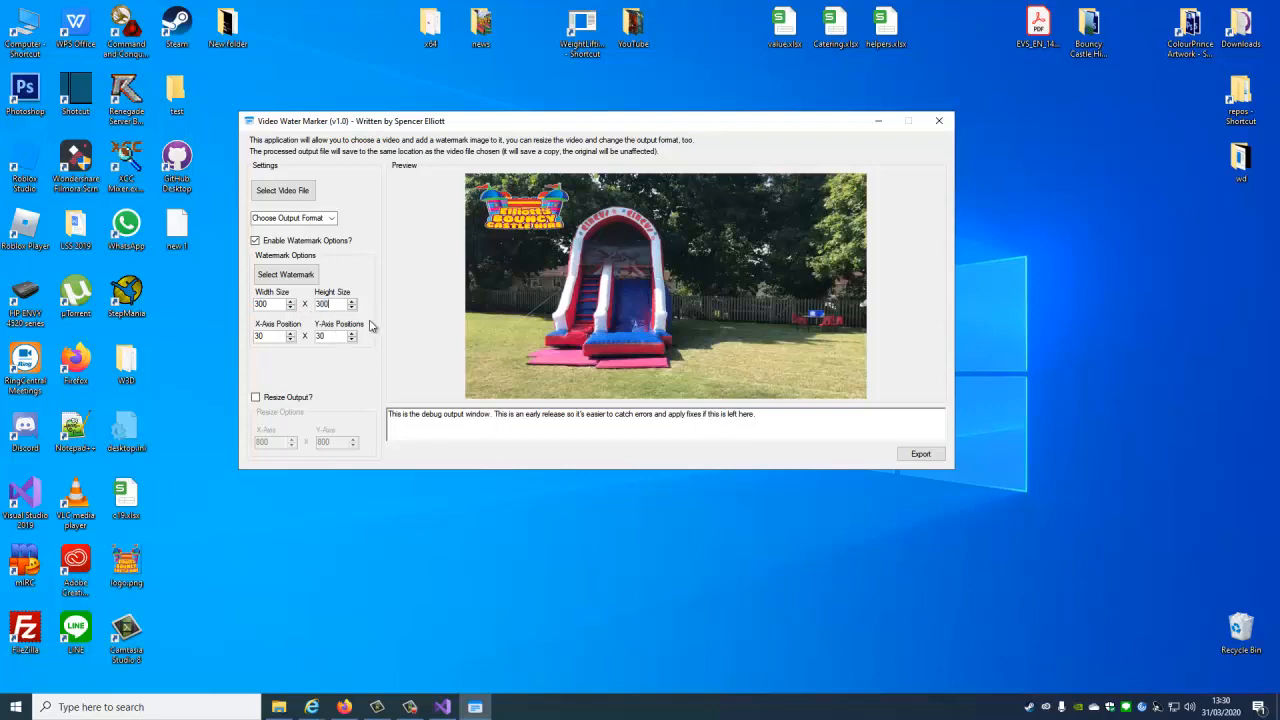
{"action": "key", "text": "Return"}
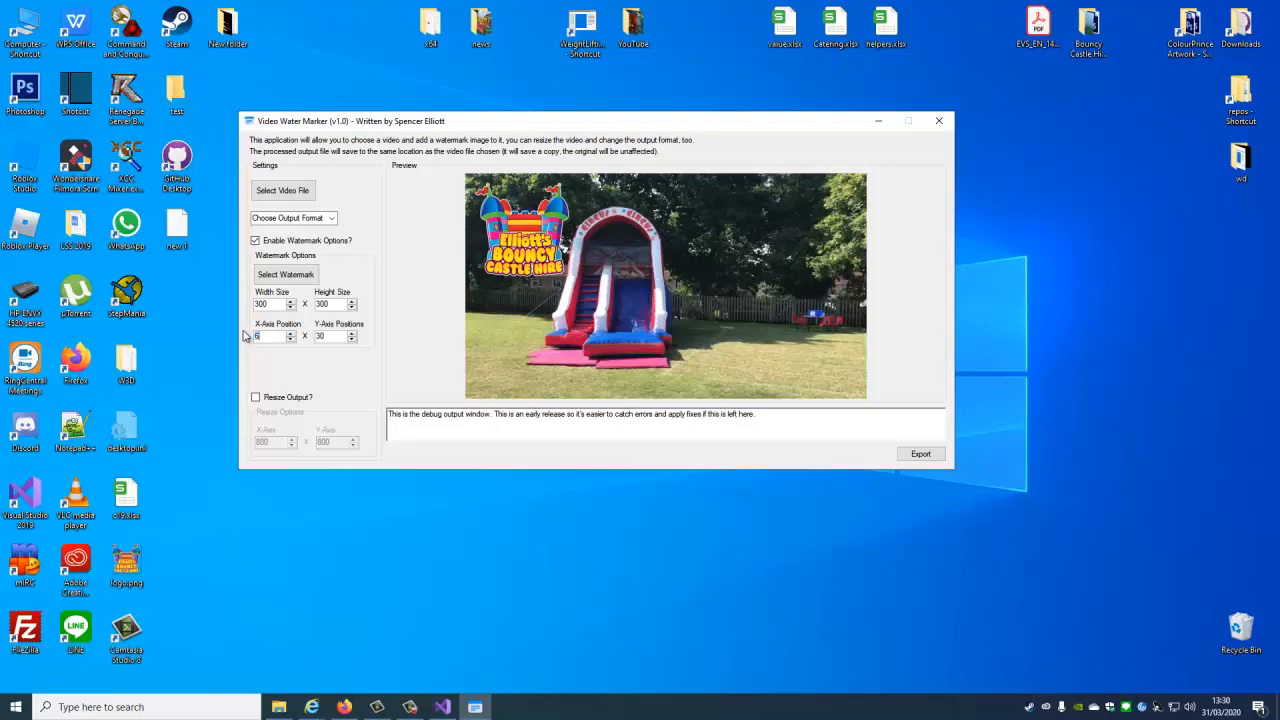
Try an X-axis position of 600 for the watermark, and settle on 1000.
{"action": "type", "text": "00"}
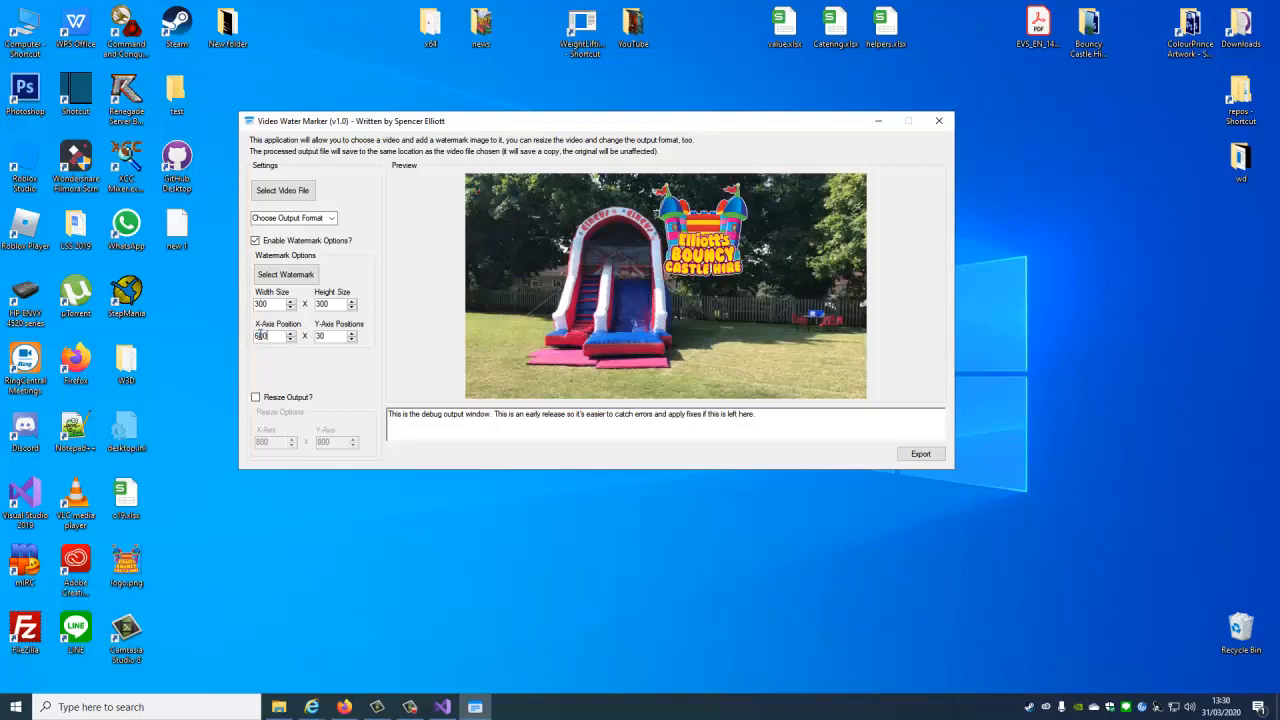
{"action": "left_click_drag", "start_coordinate": [247, 338], "coordinate": [232, 339]}
{"action": "type", "text": "1000"}
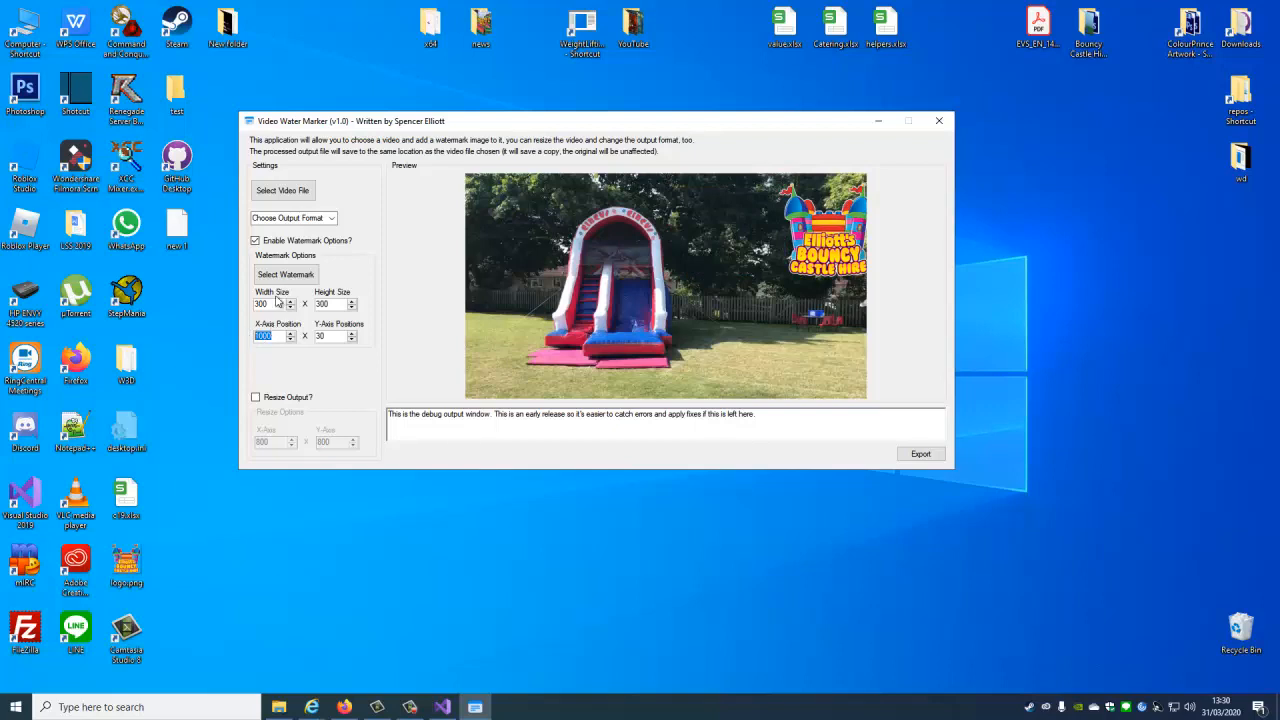
Set the watermark's width and height to 200.
{"action": "left_click", "coordinate": [273, 304]}
{"action": "left_click_drag", "start_coordinate": [273, 304], "coordinate": [233, 308]}
{"action": "type", "text": "200"}
{"action": "left_click_drag", "start_coordinate": [334, 304], "coordinate": [268, 304]}
{"action": "type", "text": "2"}
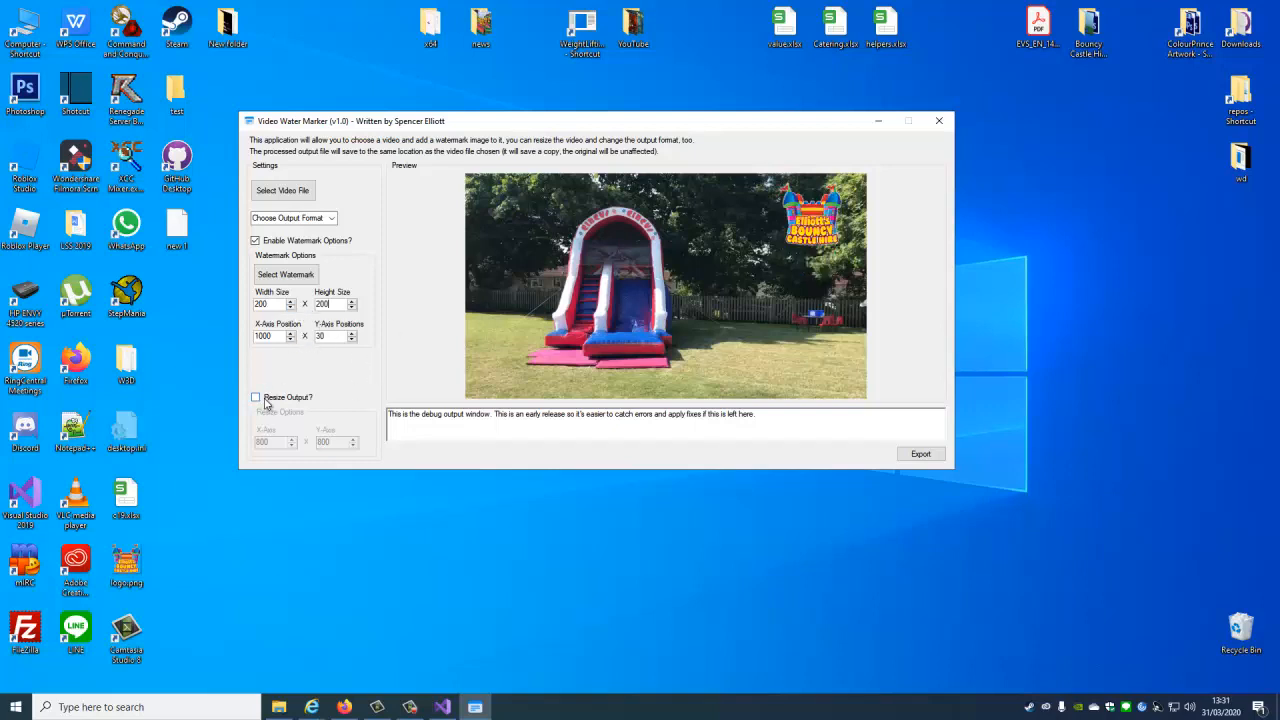
Leave output resizing off, choose the .mov output format and export the watermarked video.
{"action": "left_click", "coordinate": [267, 401]}
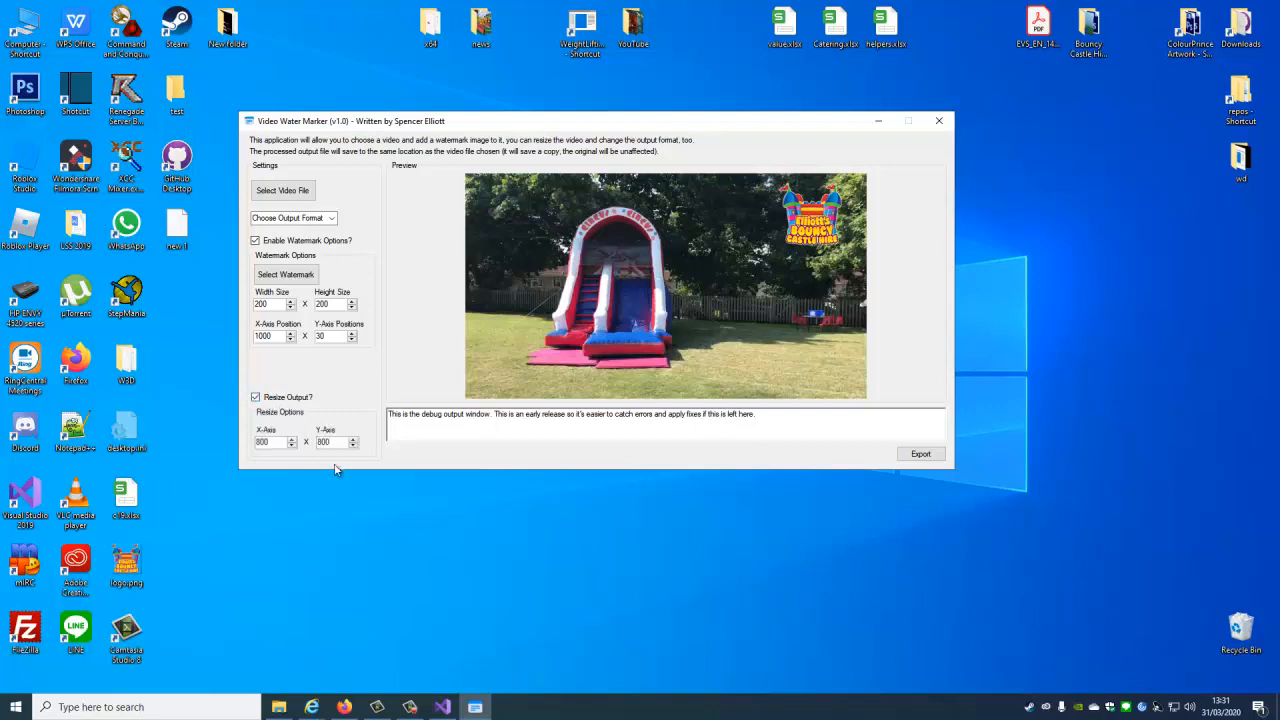
{"action": "left_click", "coordinate": [257, 399]}
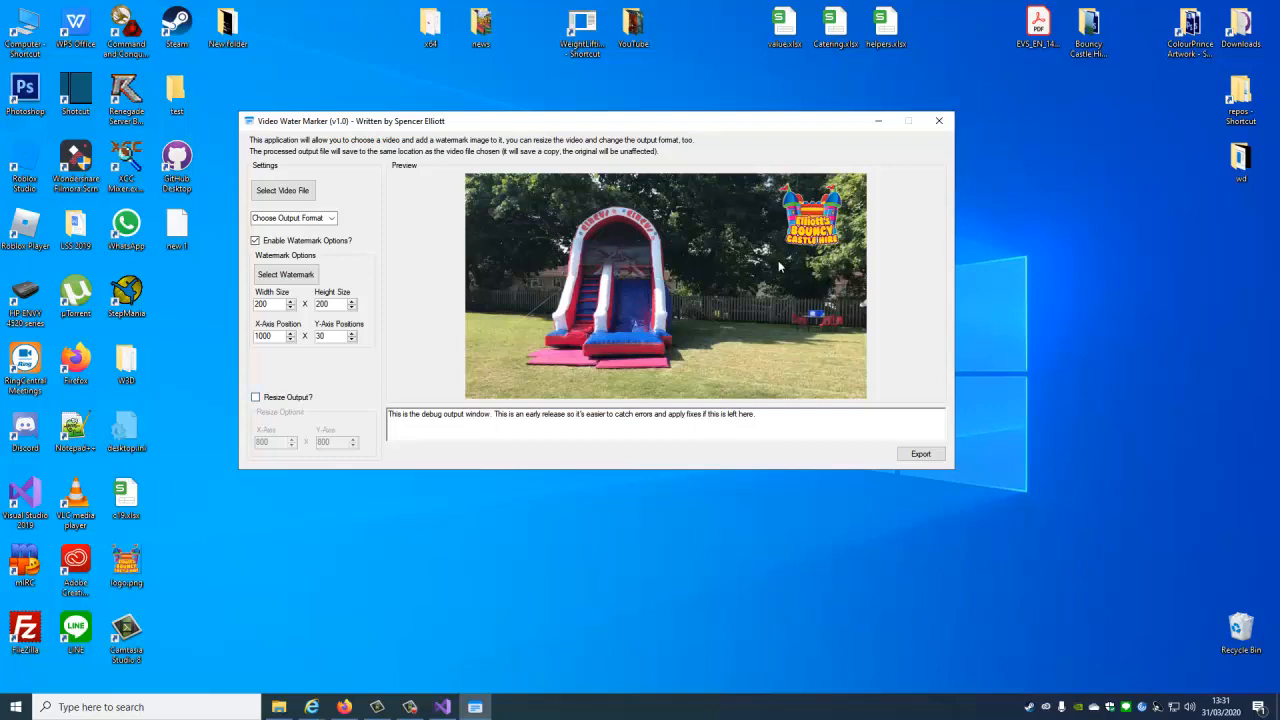
{"action": "left_click", "coordinate": [332, 218]}
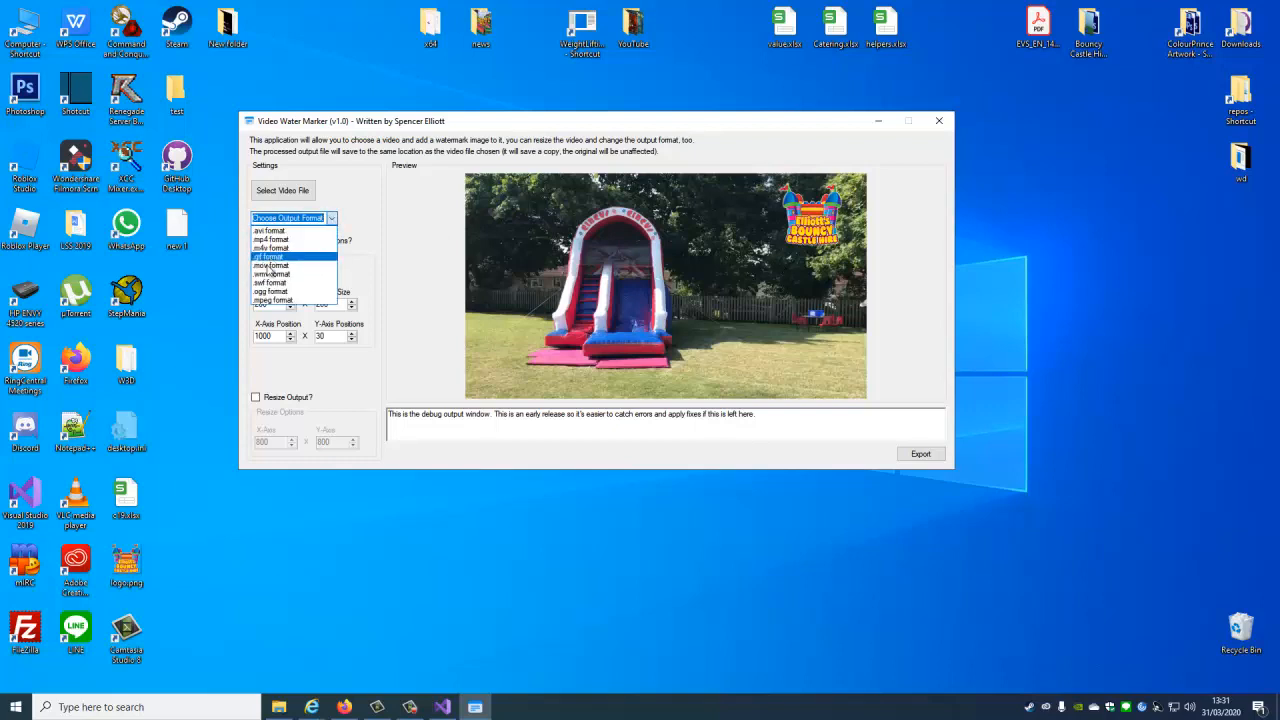
{"action": "left_click", "coordinate": [272, 265]}
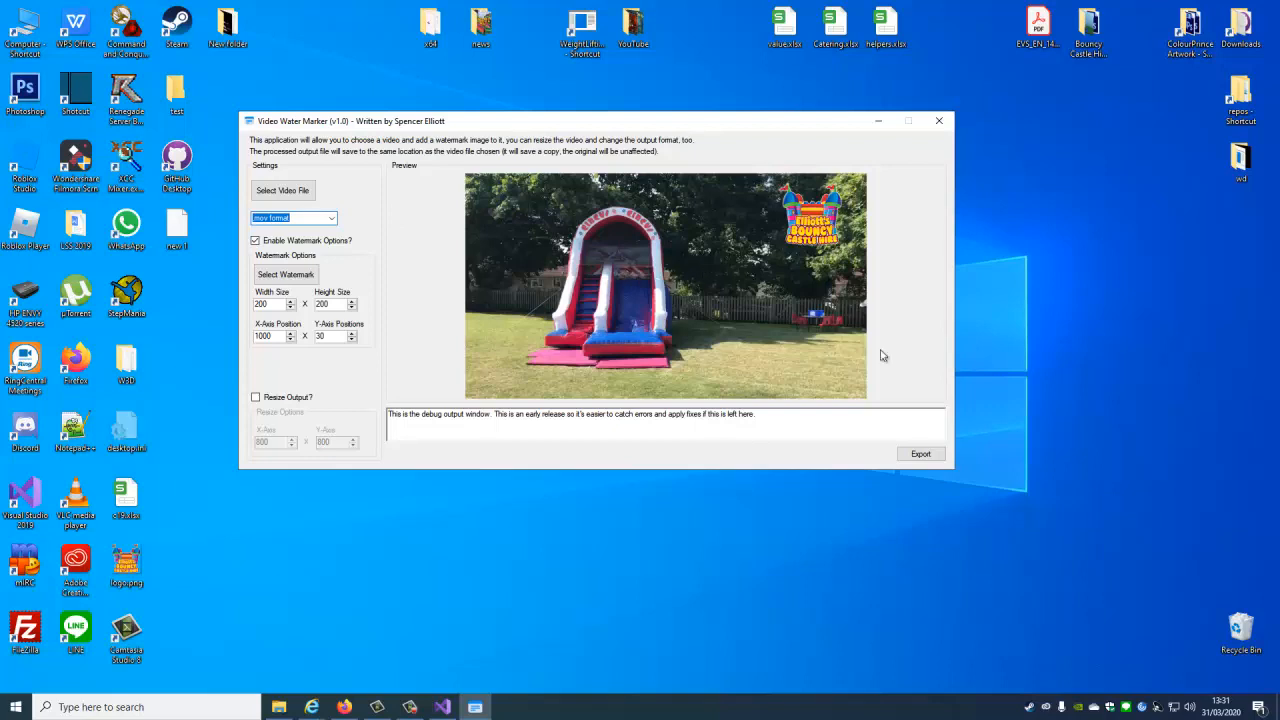
{"action": "left_click", "coordinate": [921, 455]}
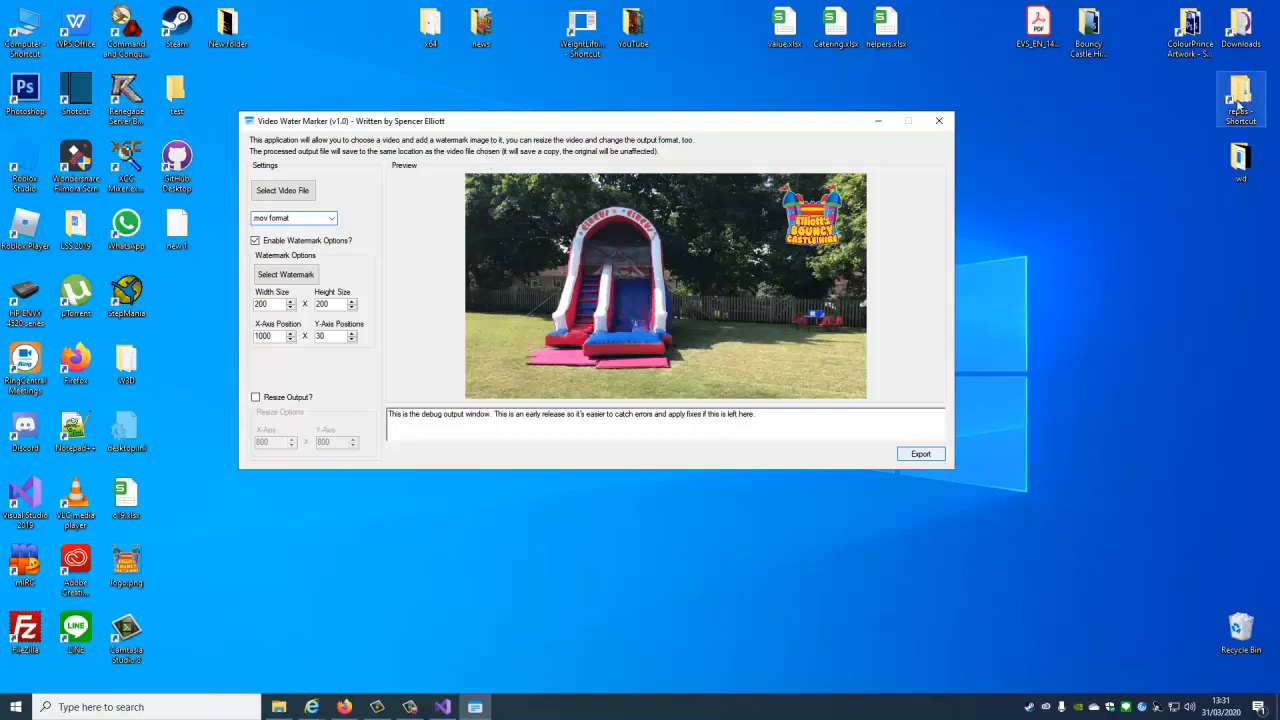
Open the Downloads folder and play the exported video-1563107747.mp4ConvertedWithWatermark.mov.
{"action": "double_click", "coordinate": [1237, 40]}
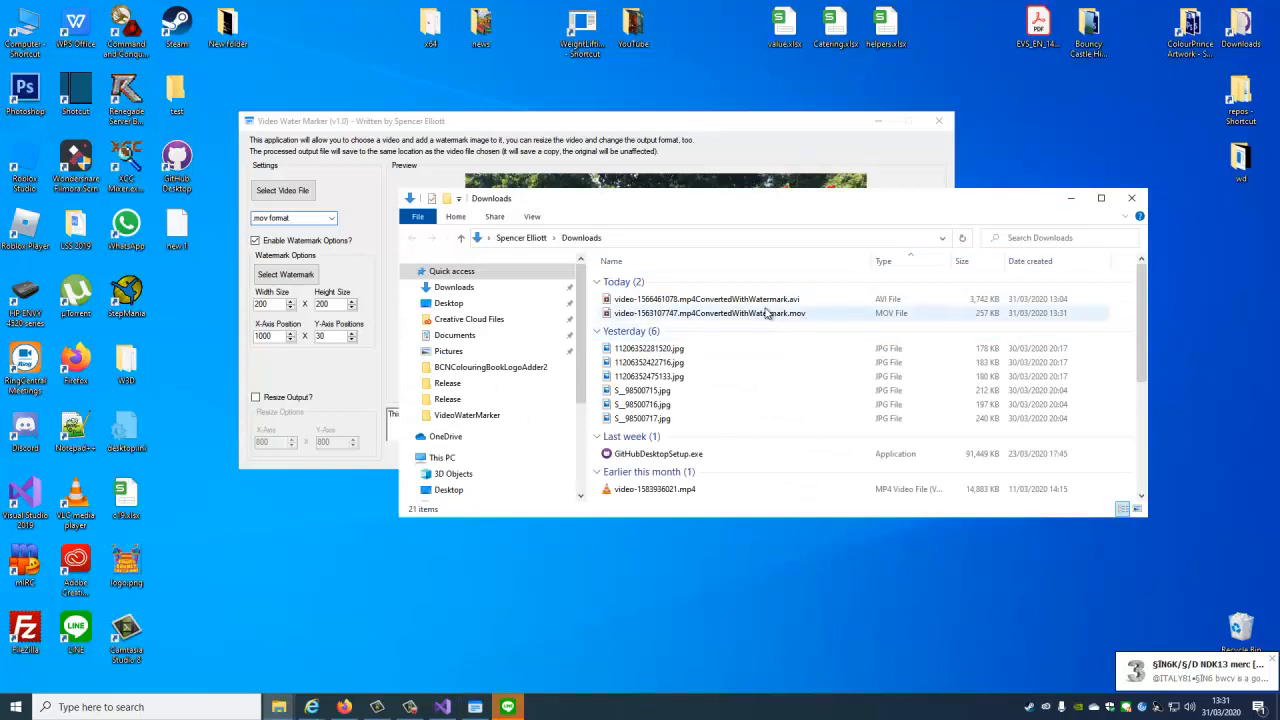
{"action": "left_click", "coordinate": [765, 314]}
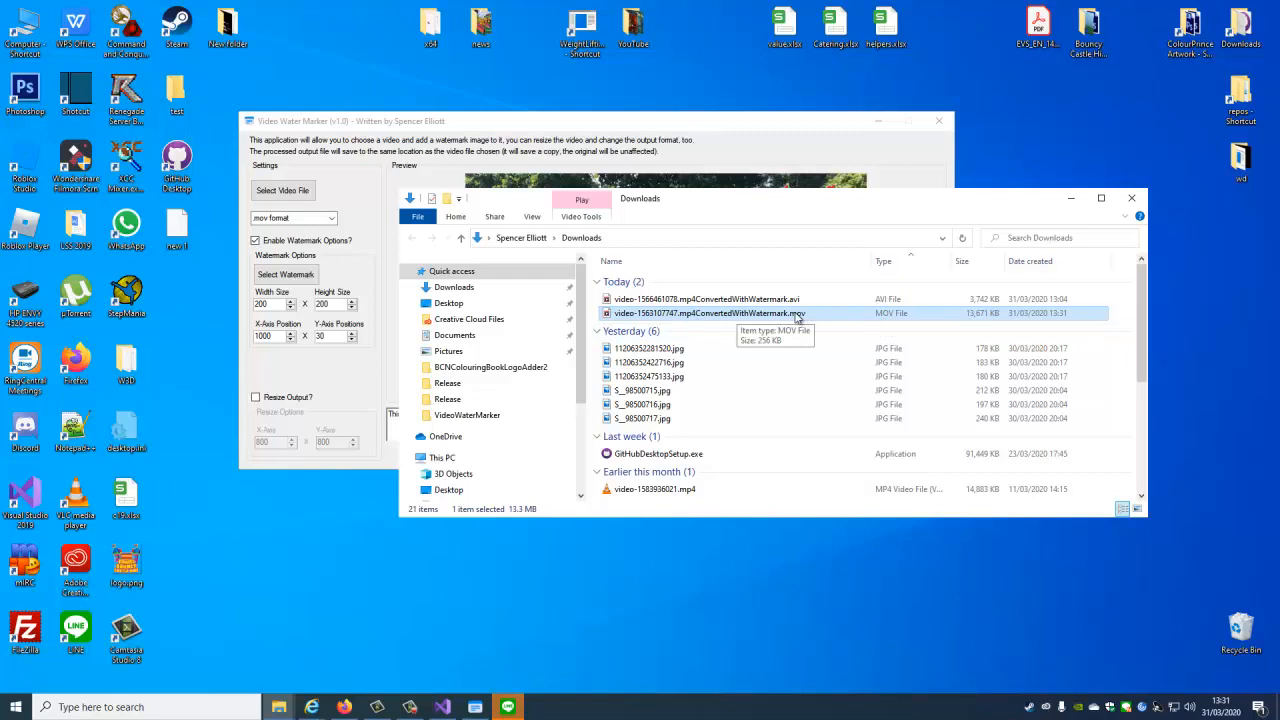
{"action": "double_click", "coordinate": [720, 317]}
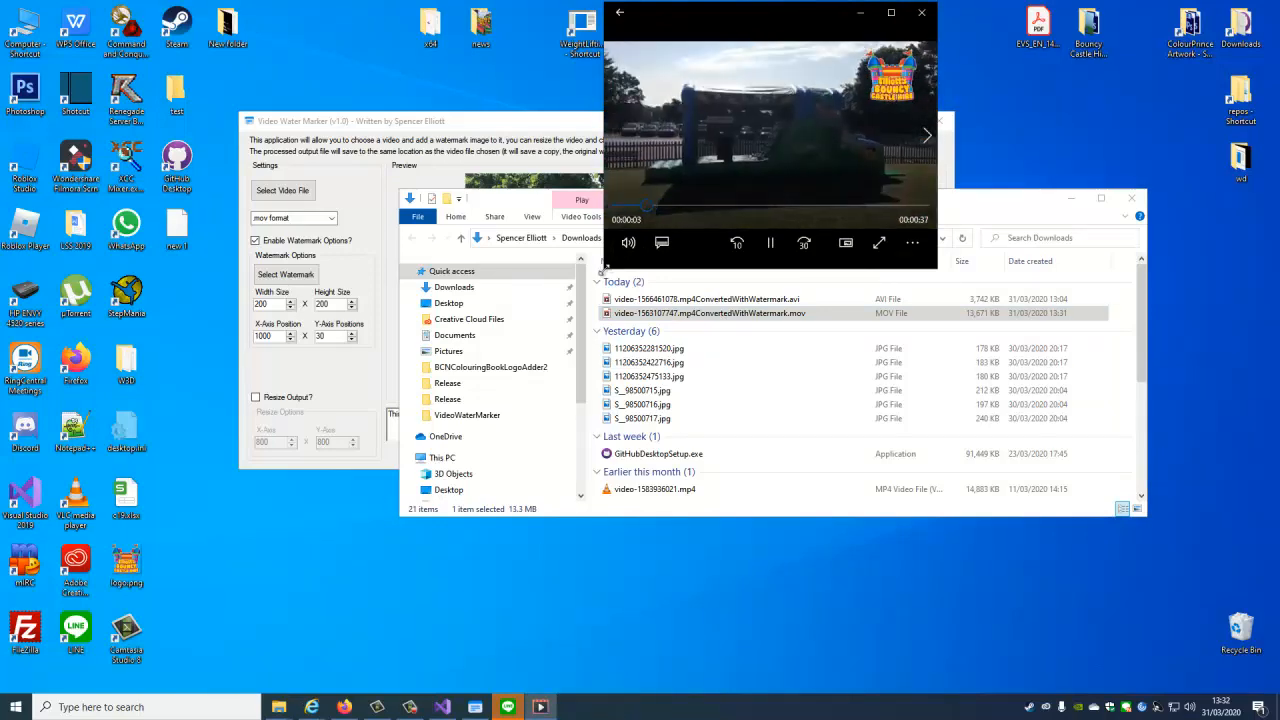
Enlarge the video player window and reposition it on the desktop to check the watermark during playback.
{"action": "left_click_drag", "start_coordinate": [605, 270], "coordinate": [174, 576]}
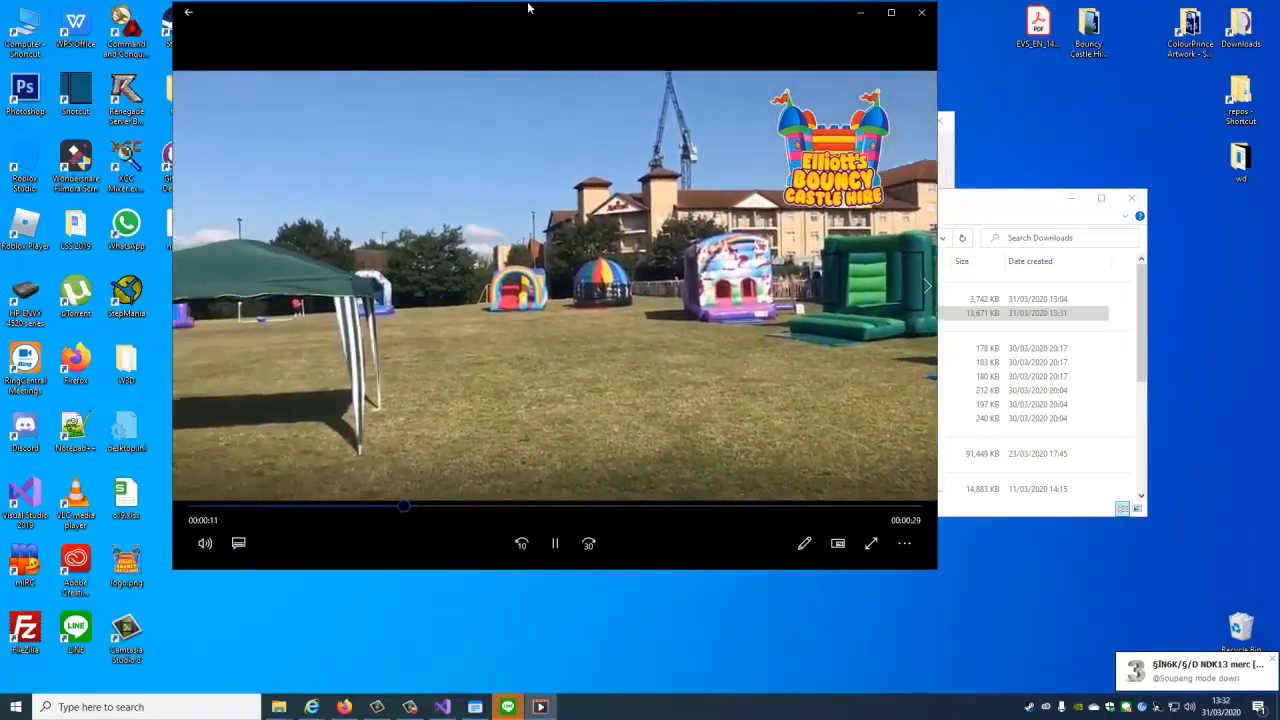
{"action": "mouse_move", "coordinate": [537, 36]}
{"action": "left_mouse_down"}
{"action": "mouse_move", "coordinate": [822, 95]}
{"action": "mouse_move", "coordinate": [671, 268]}
{"action": "mouse_move", "coordinate": [657, 267]}
{"action": "left_mouse_up"}
{"action": "left_click", "coordinate": [612, 536]}
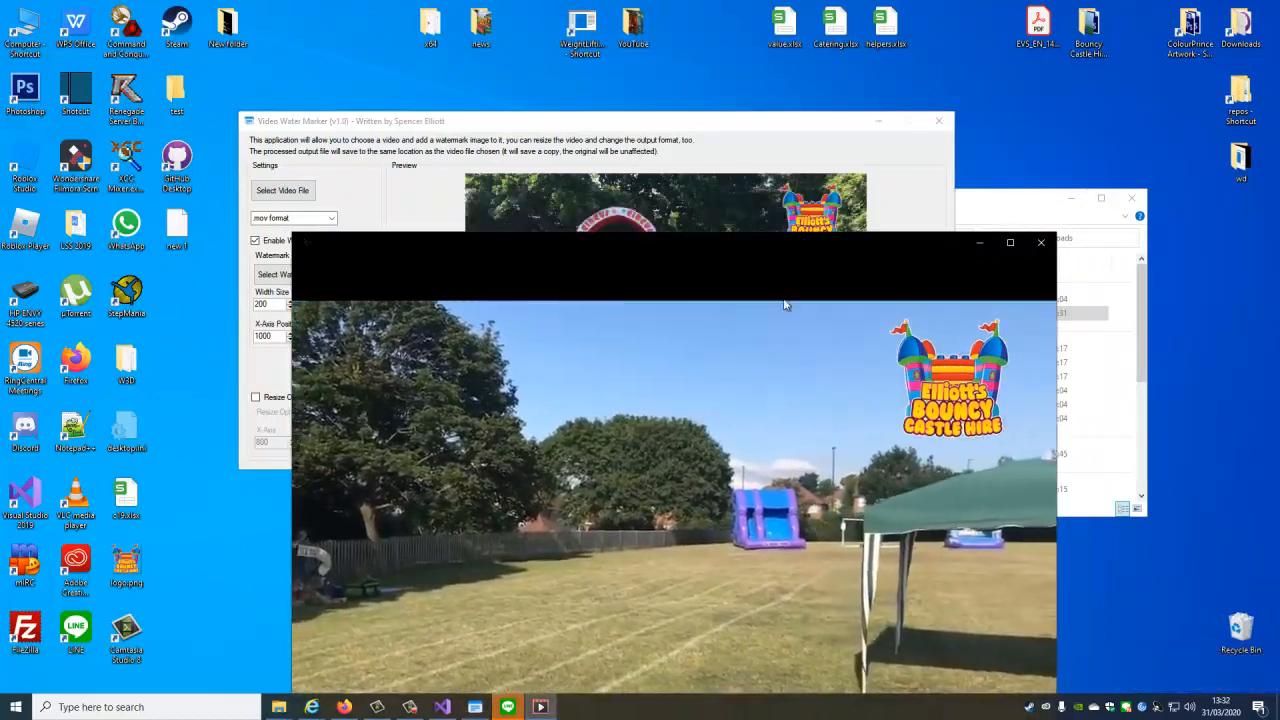
{"action": "left_click_drag", "start_coordinate": [781, 244], "coordinate": [616, 91]}
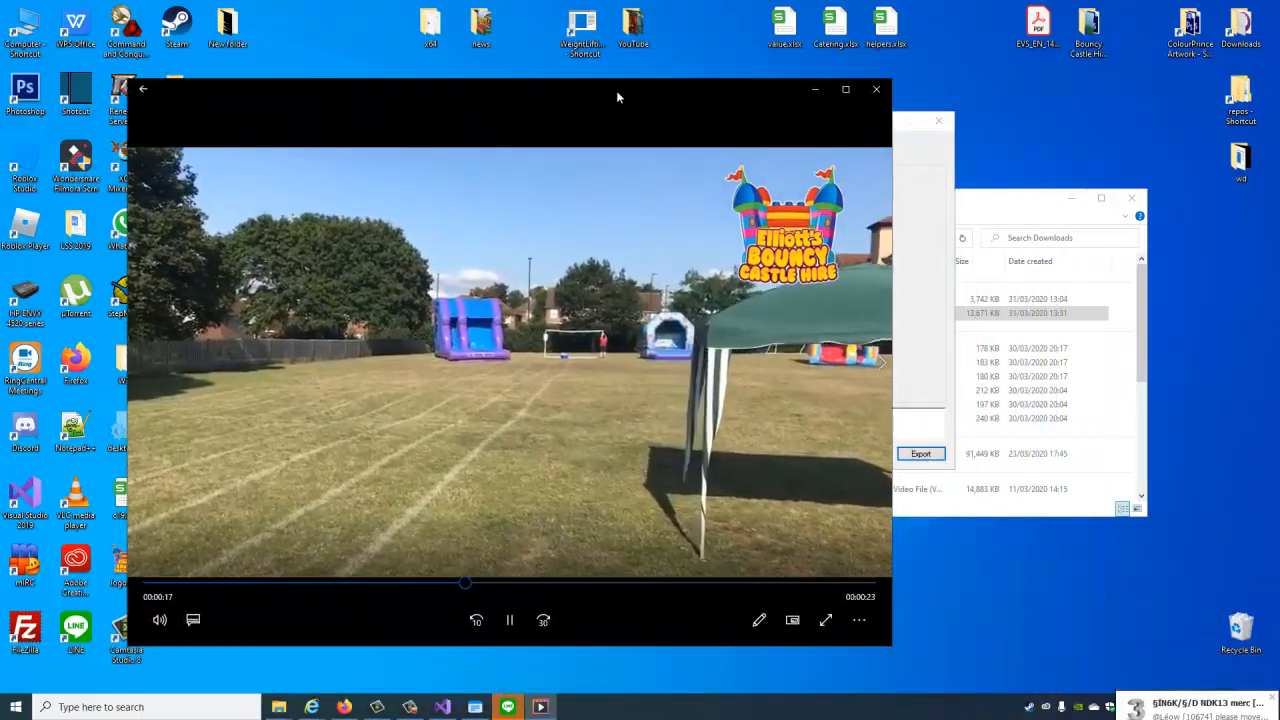